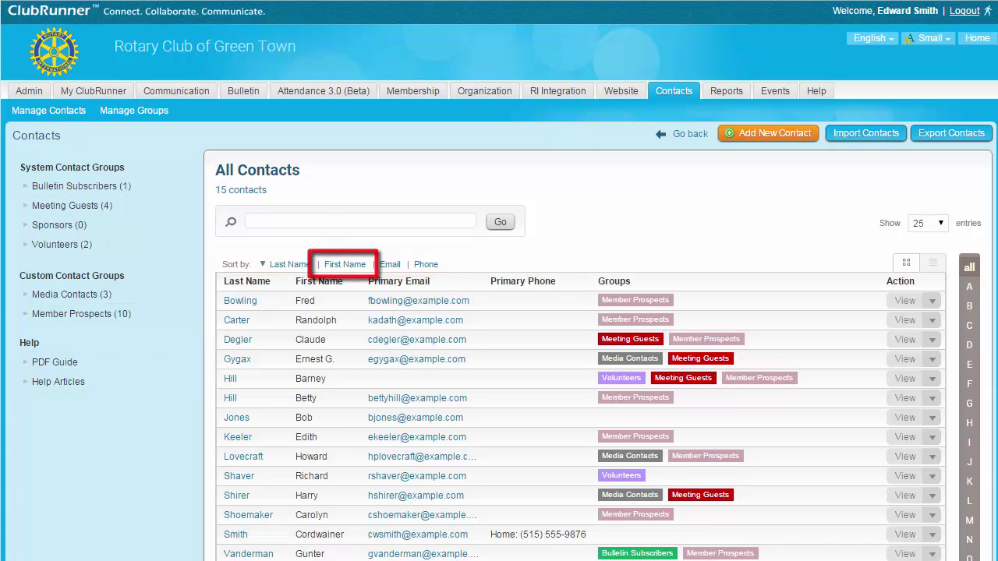
Sort the contact list by first name.
click(344, 264)
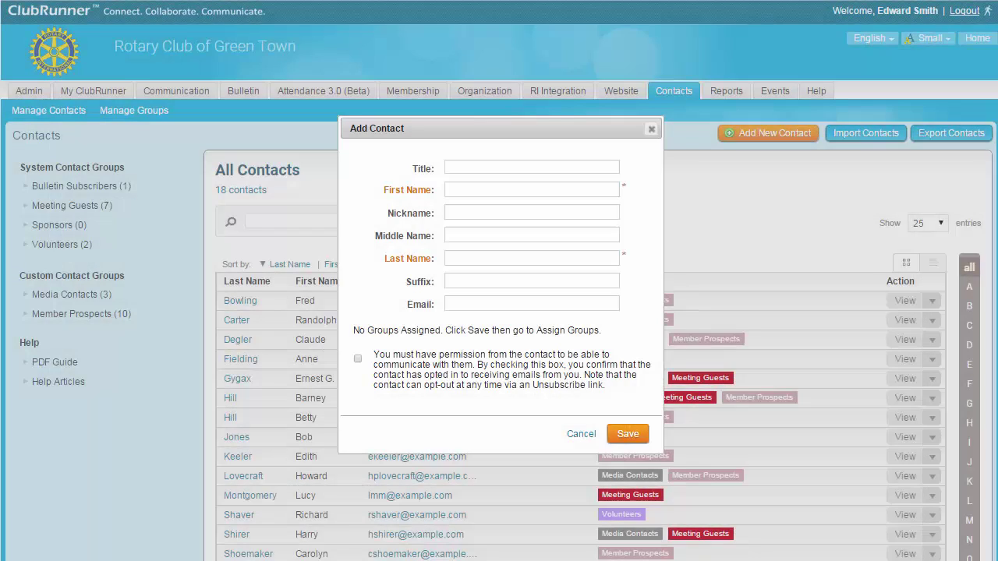
Enter the new contact's first name, last name and e-mail address, and tick the e-mail permission box.
click(531, 190)
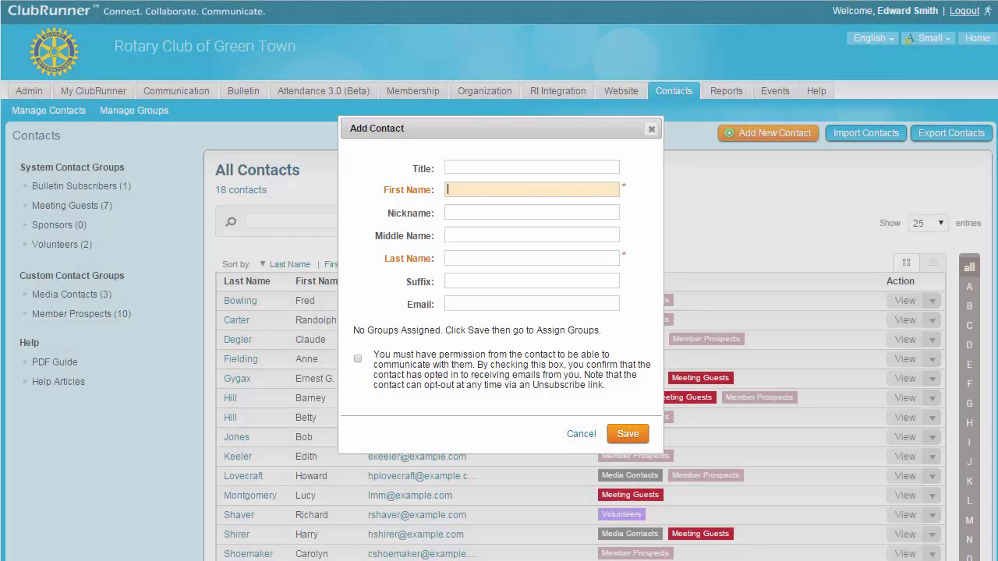
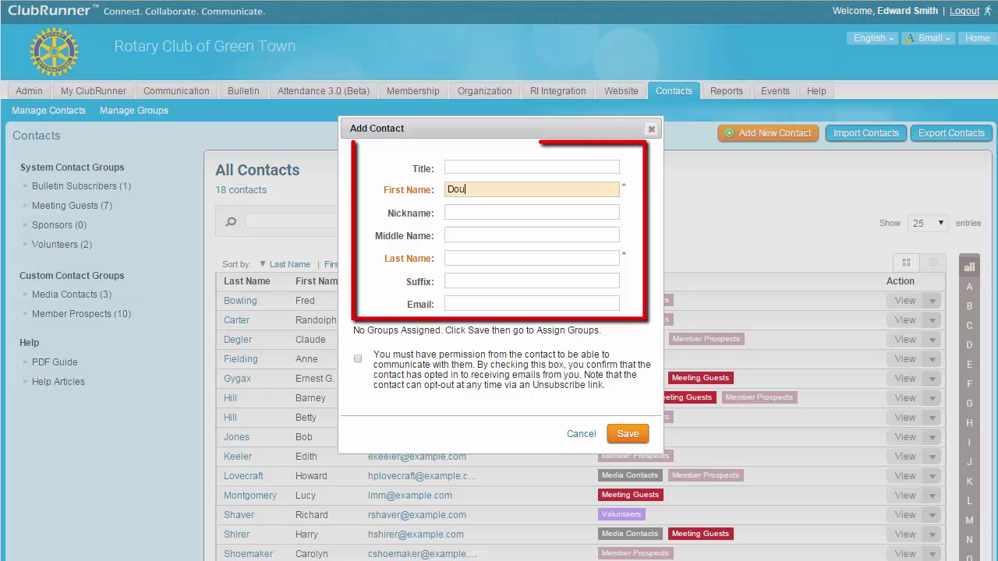
key(Tab)
key(Tab)
key(Tab)
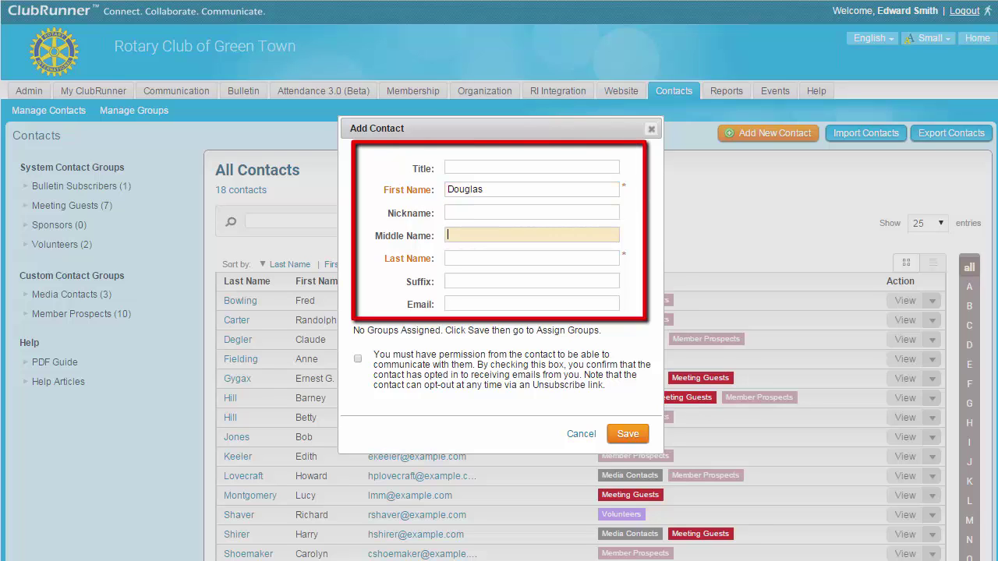
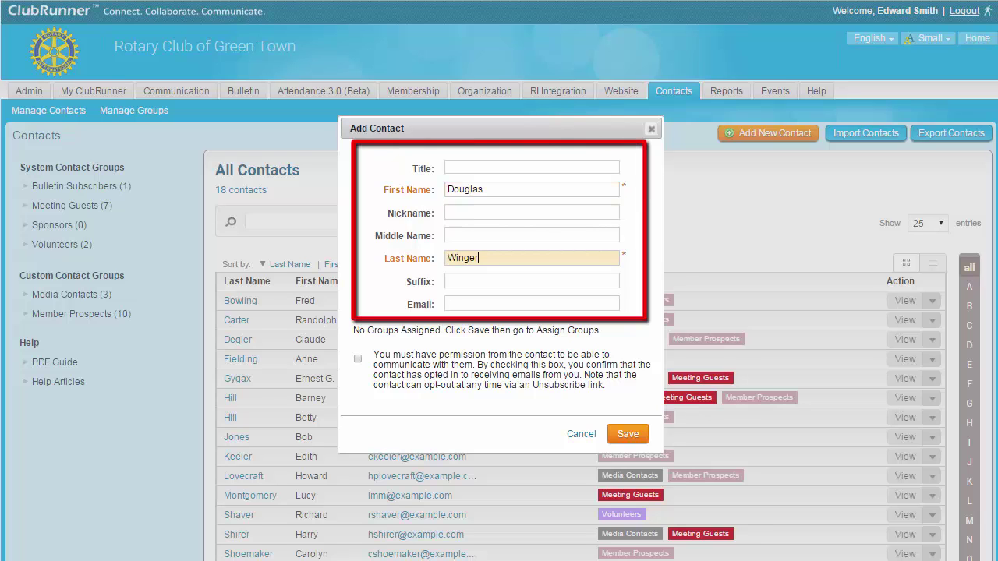
key(Tab)
key(Tab)
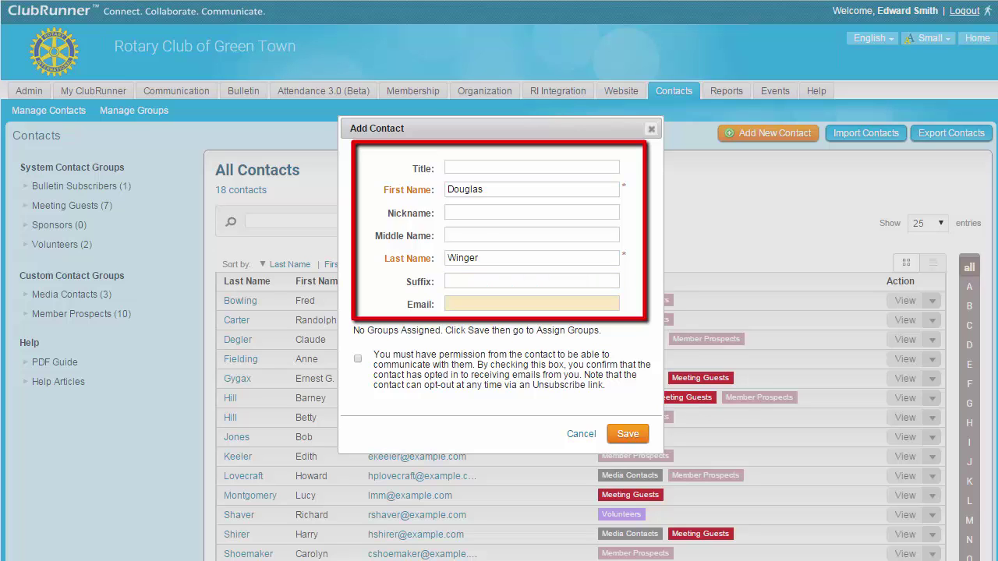
text(dougwinger@example.com)
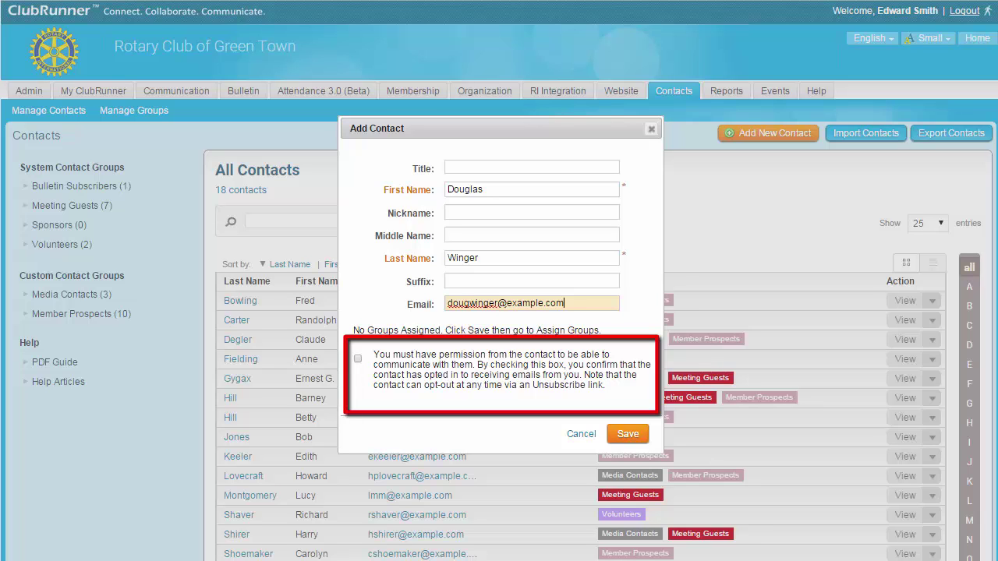
click(357, 359)
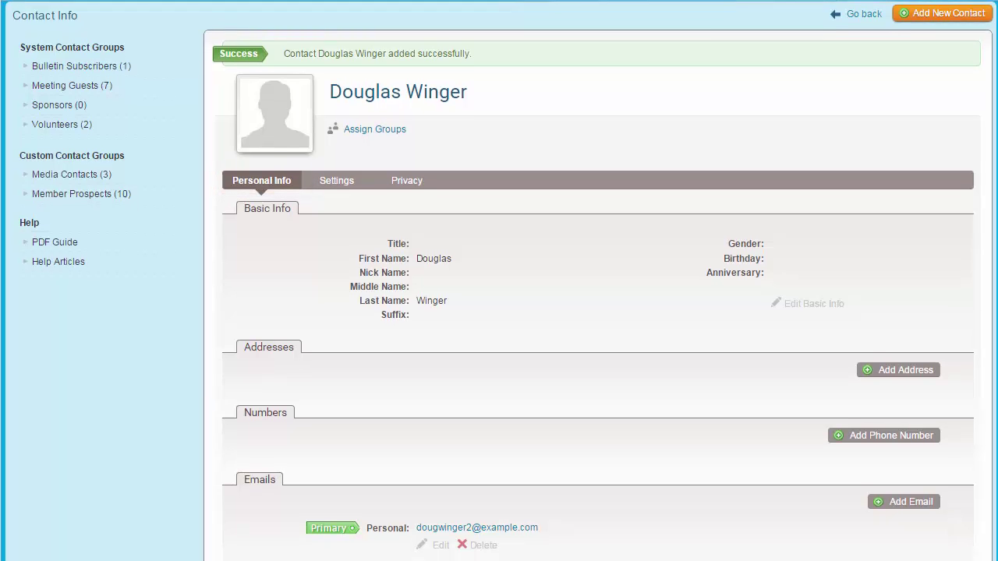
scroll(498, 280, down, 3)
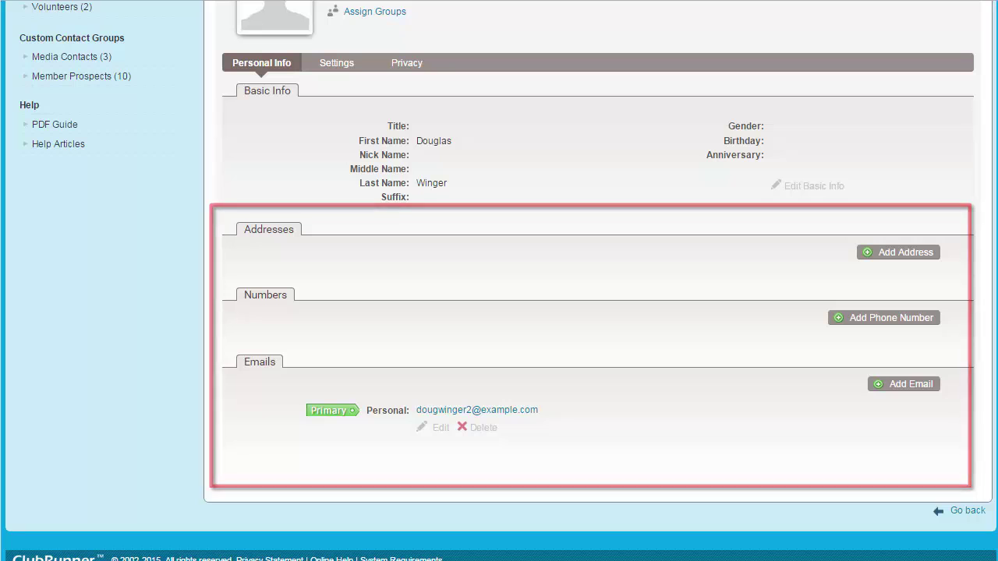
scroll(499, 280, up, 3)
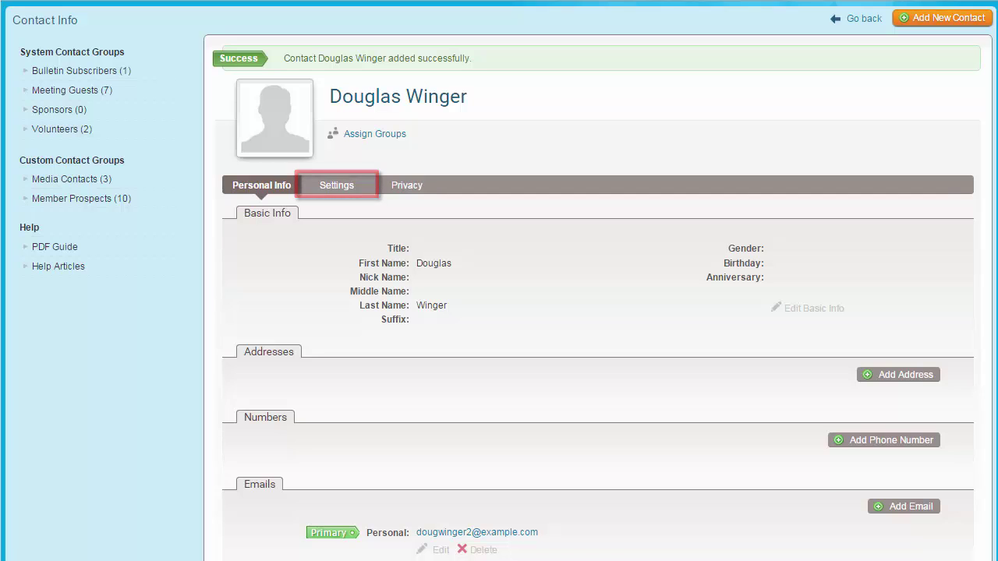
Review the contact's System Login settings, then their Privacy communication preferences.
click(336, 185)
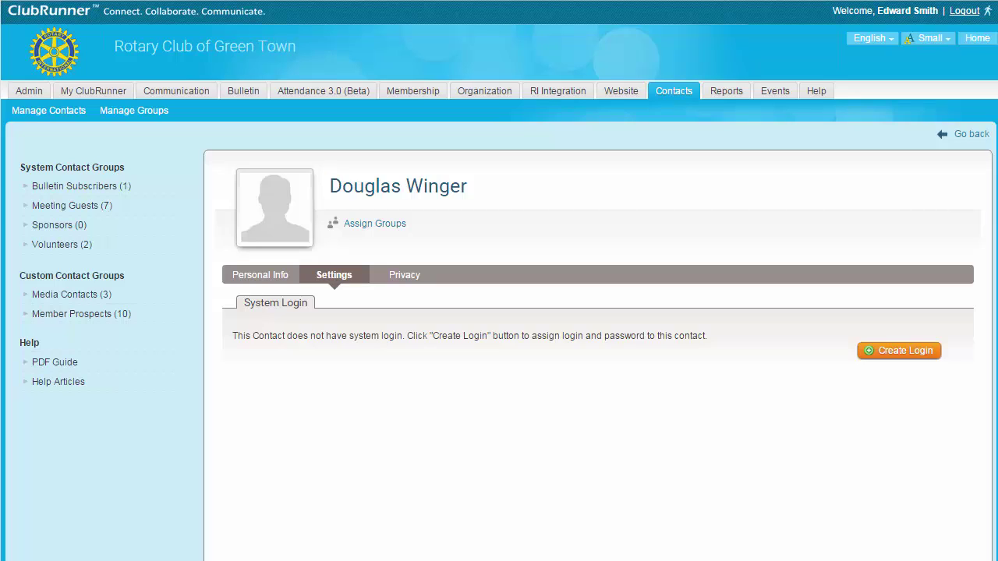
click(403, 274)
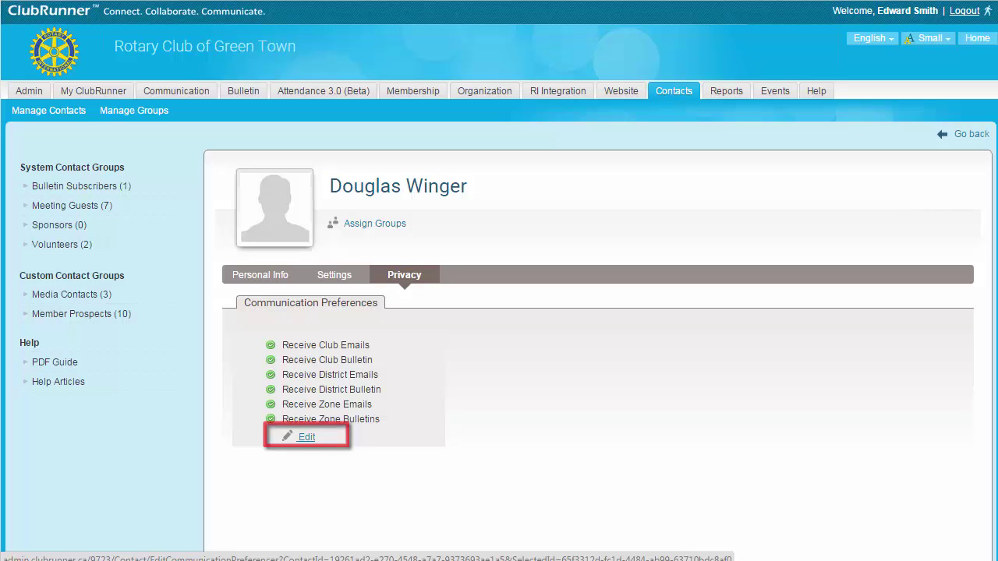
Open the Edit dialog for the contact's communication preferences.
click(306, 436)
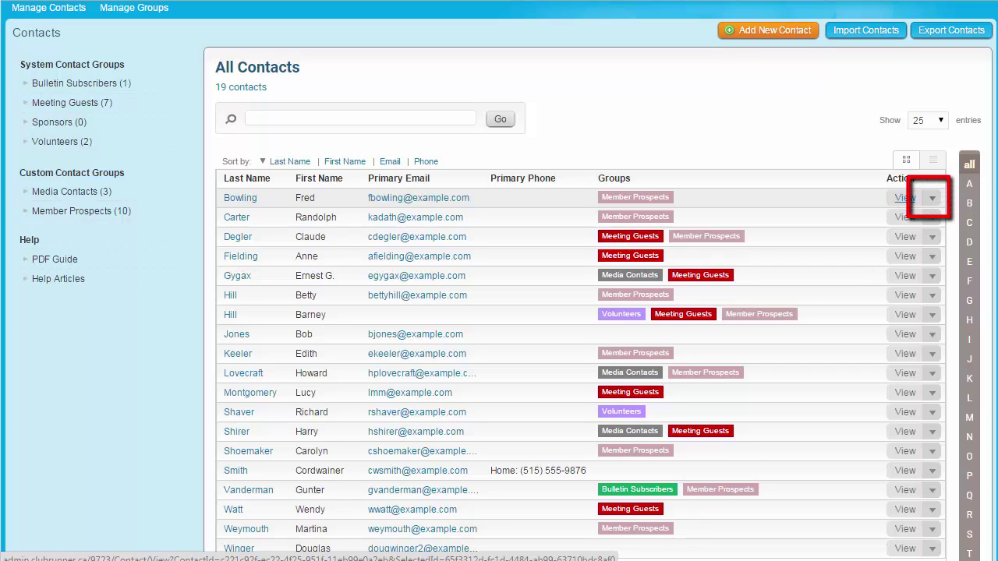
Show the first contact's Action dropdown with its Assign Groups option.
click(931, 198)
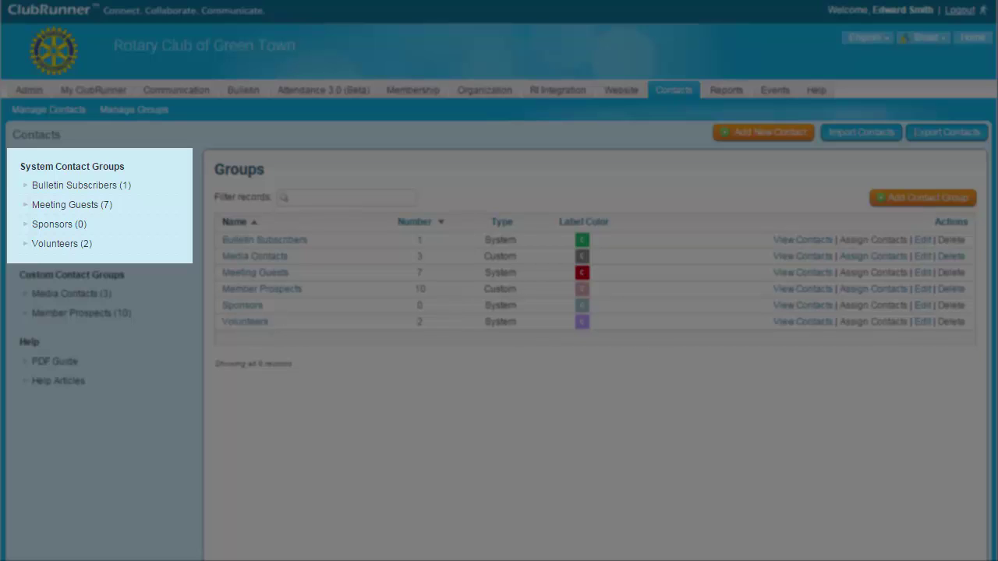
text(ohn)
key(Tab)
text(S)
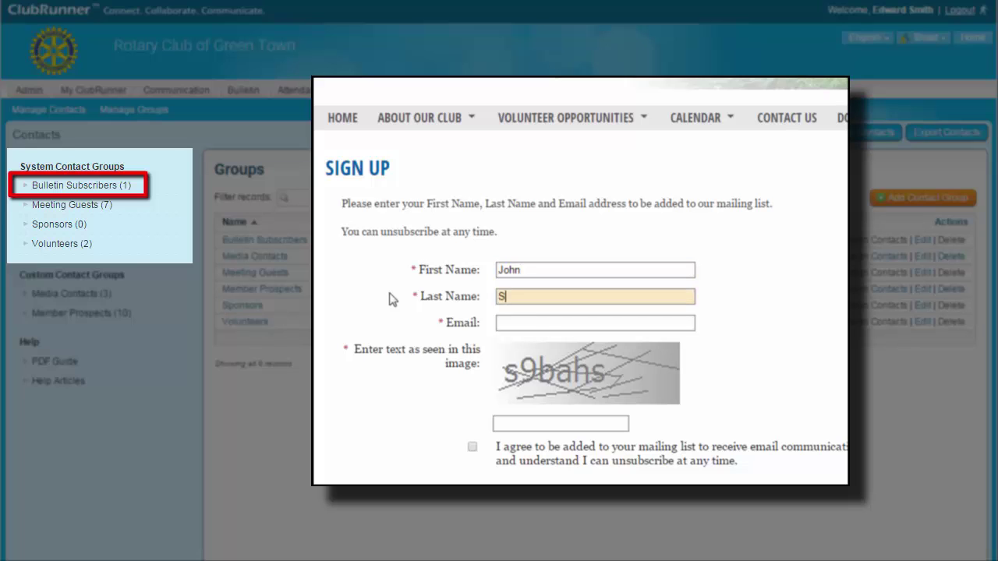
text(mith)
key(Tab)
text(jsmith)
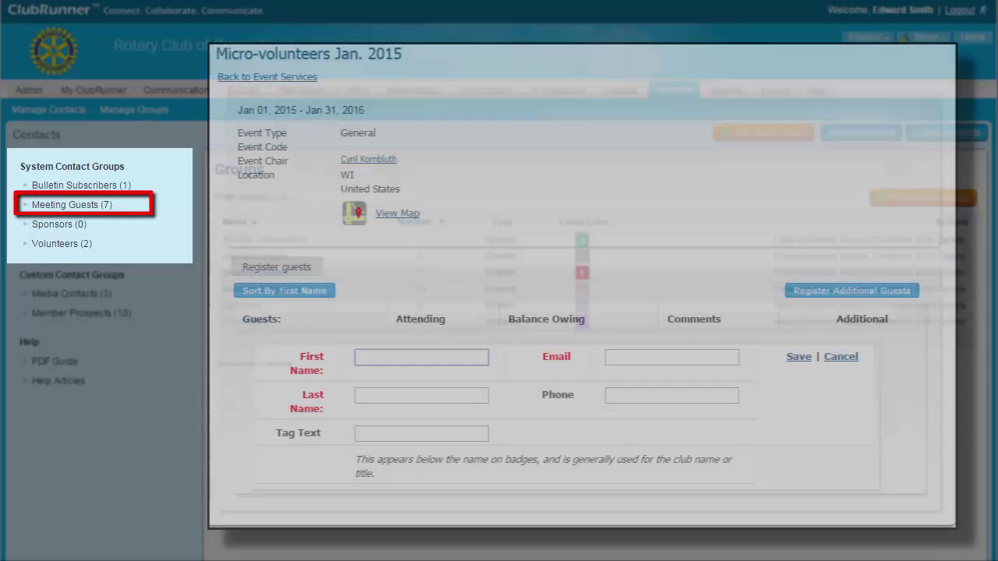
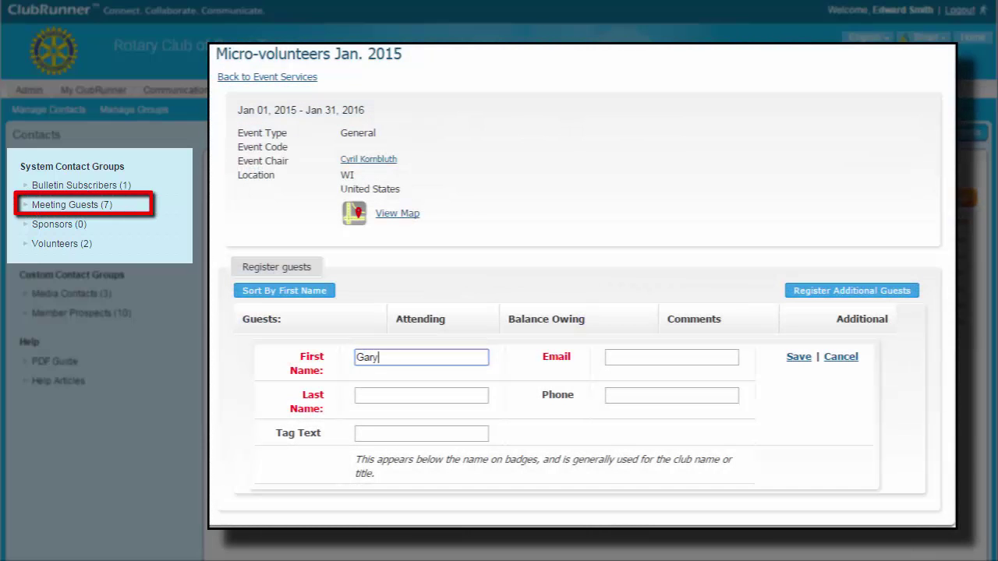
click(421, 395)
key(Tab)
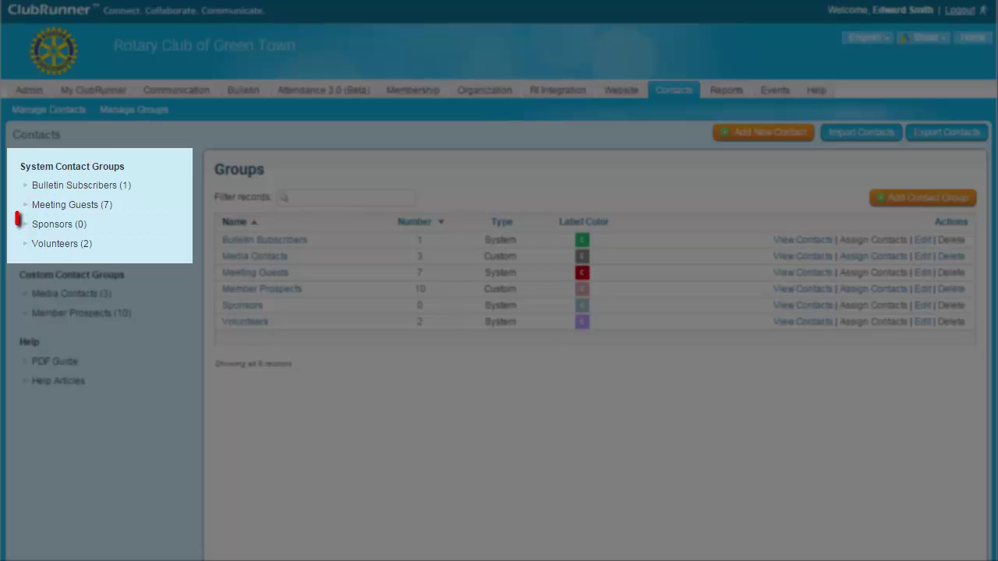
Enter 'Green Town Roofing' and view the contacts in the Meeting Guests group.
text(Green Town Roofing)
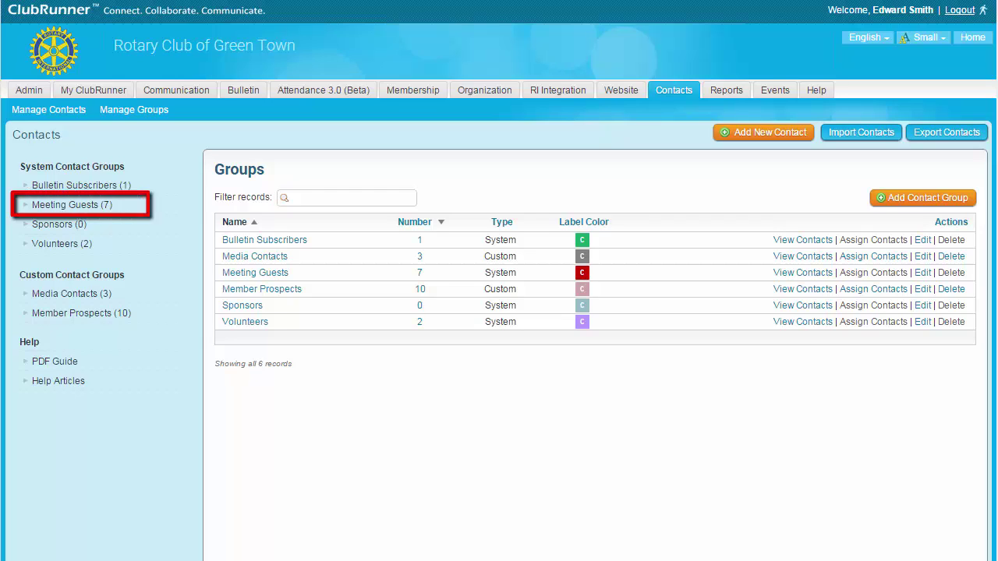
click(72, 204)
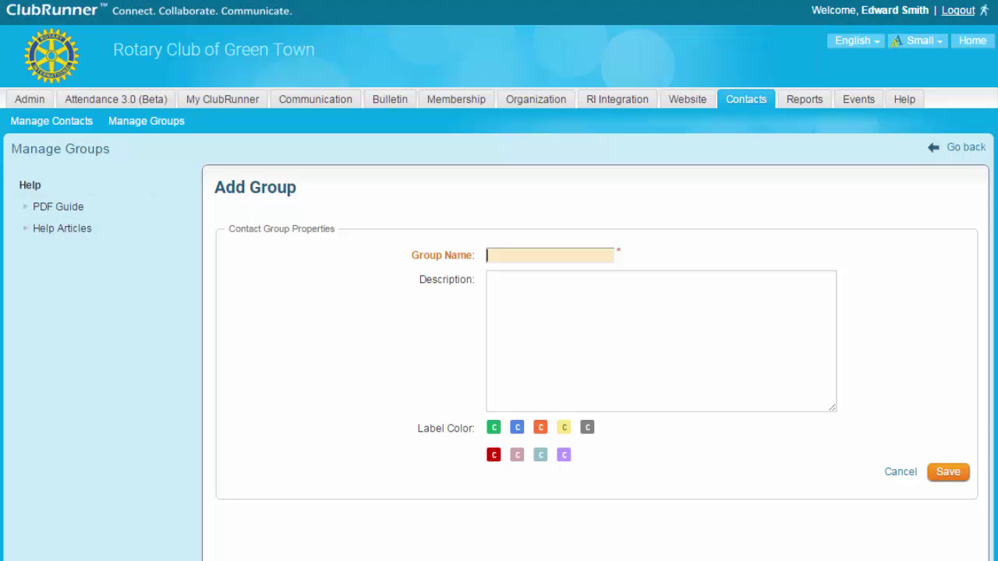
Name the group 'Charity Partners' with description 'A group for contacts at local charities.'.
text(Cha)
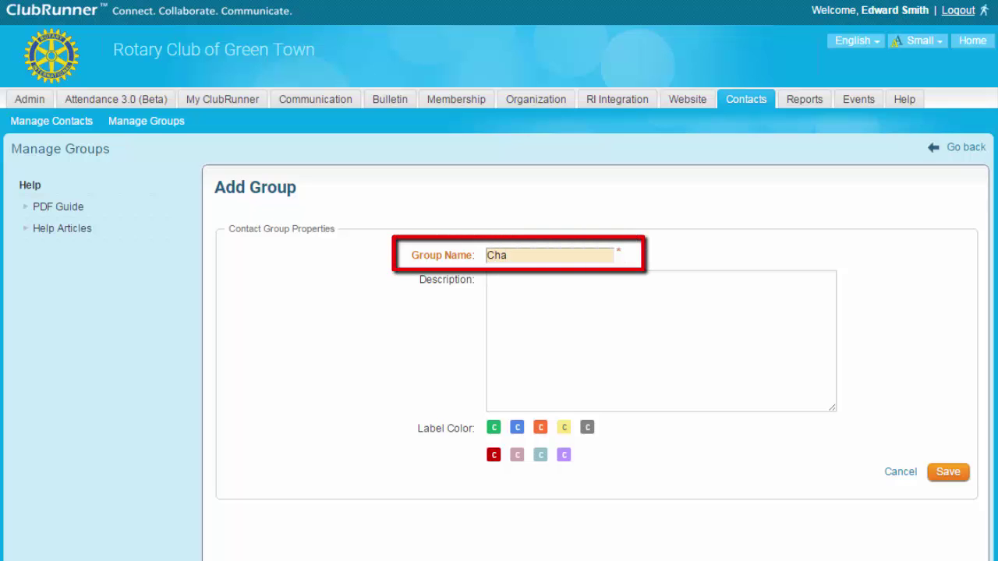
text(rlty Partners)
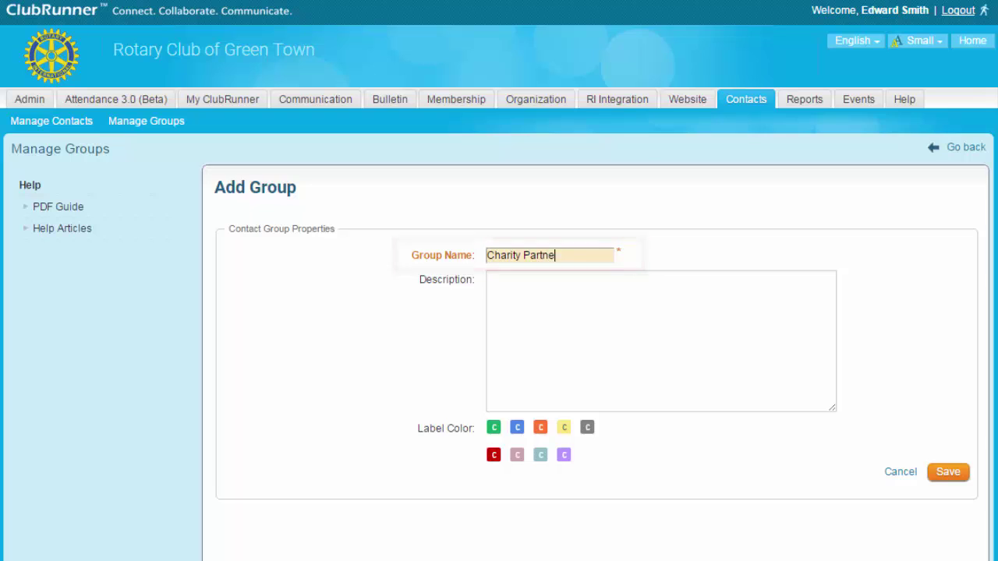
key(Tab)
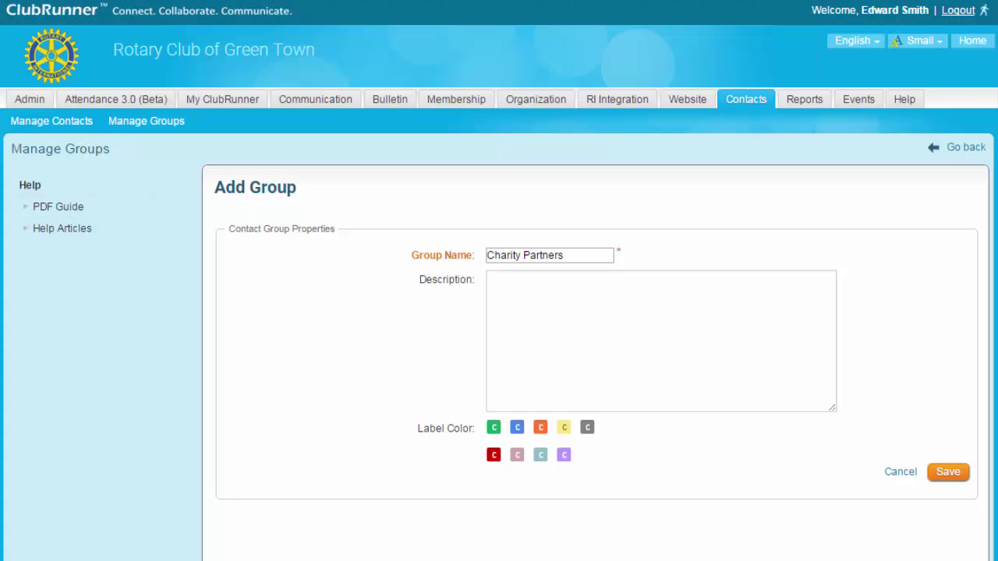
click(499, 281)
text(A group for )
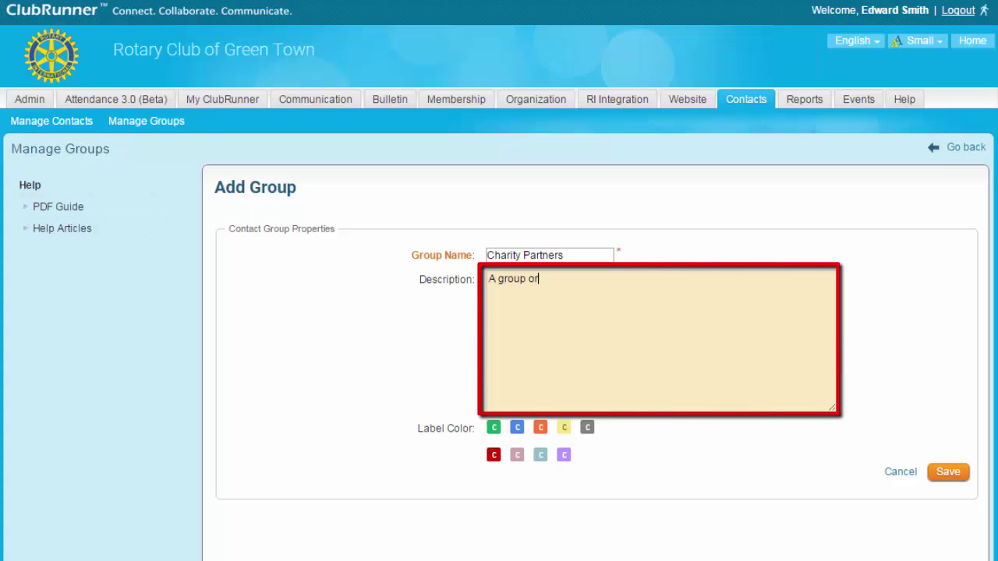
text(contacts at local charities)
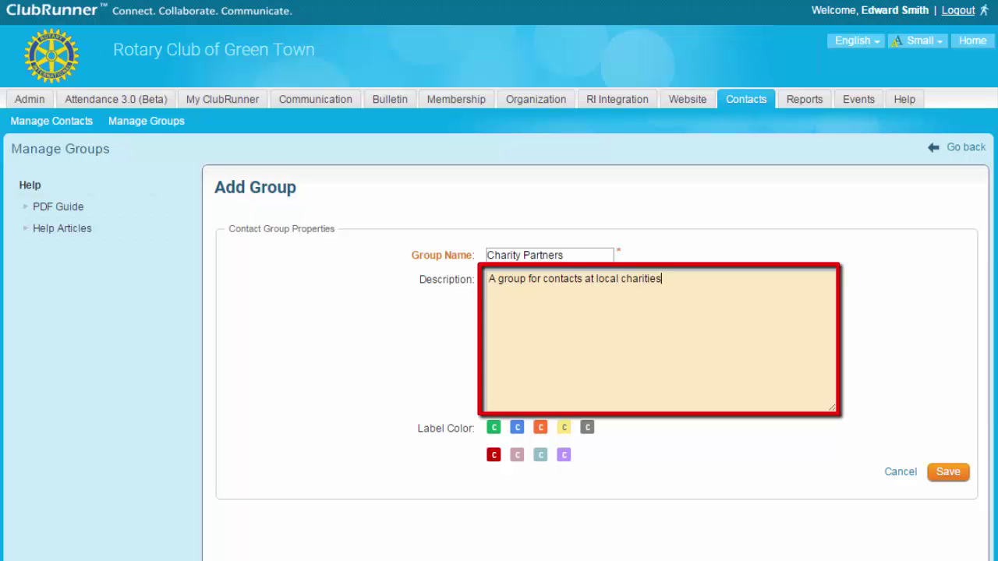
text(.)
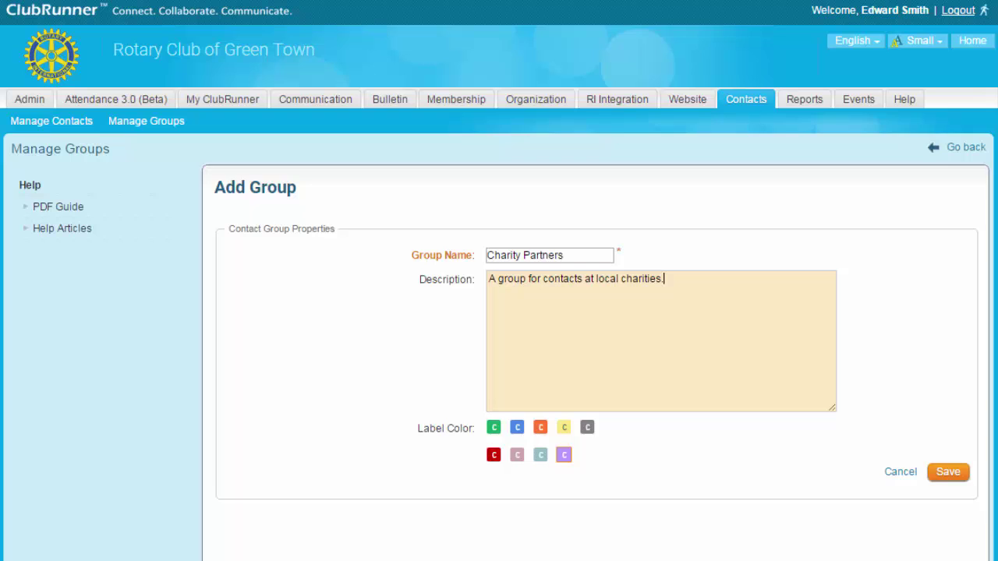
Give the group a purple label and tick the third, fourth and seventh contacts as members.
click(563, 454)
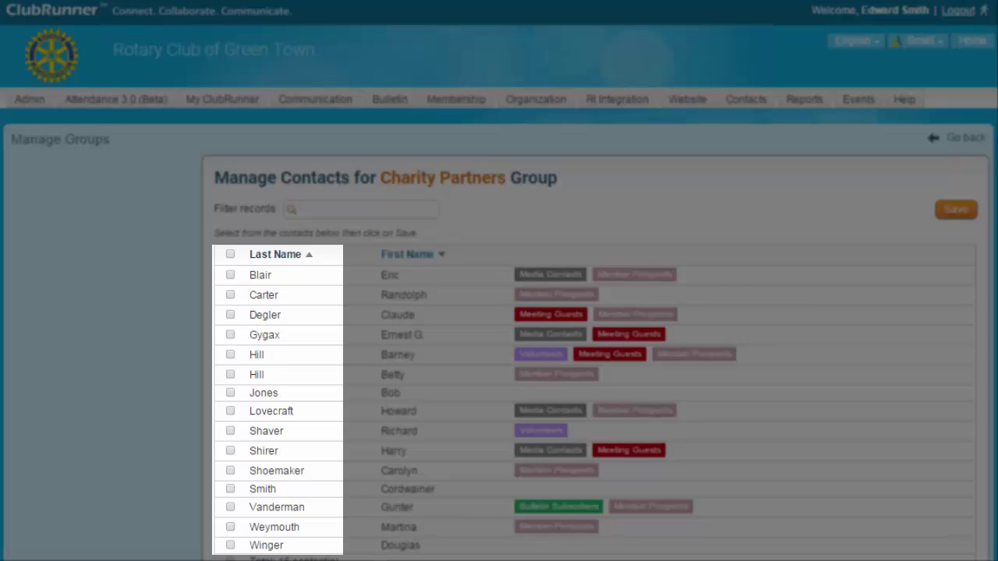
click(230, 393)
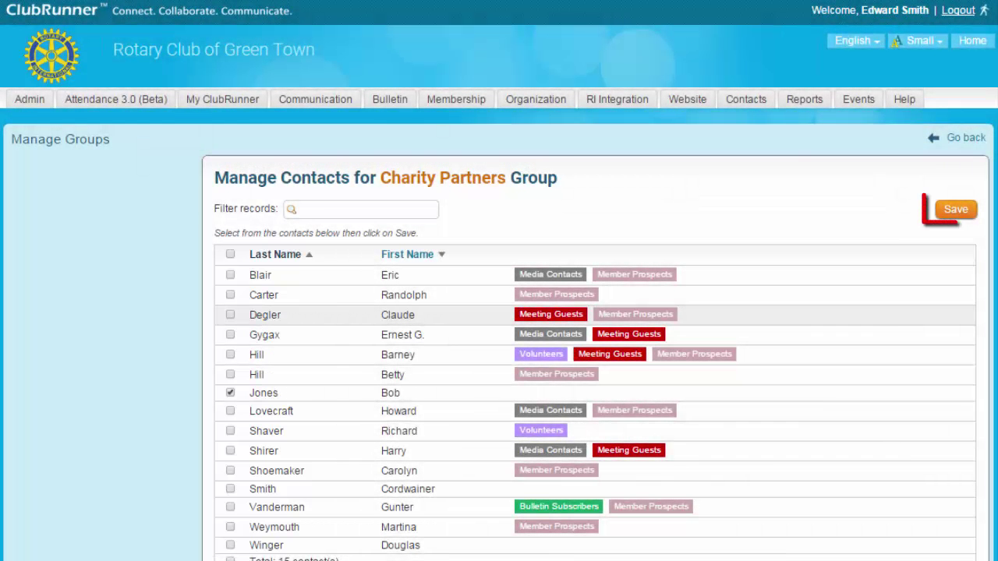
click(230, 314)
click(230, 334)
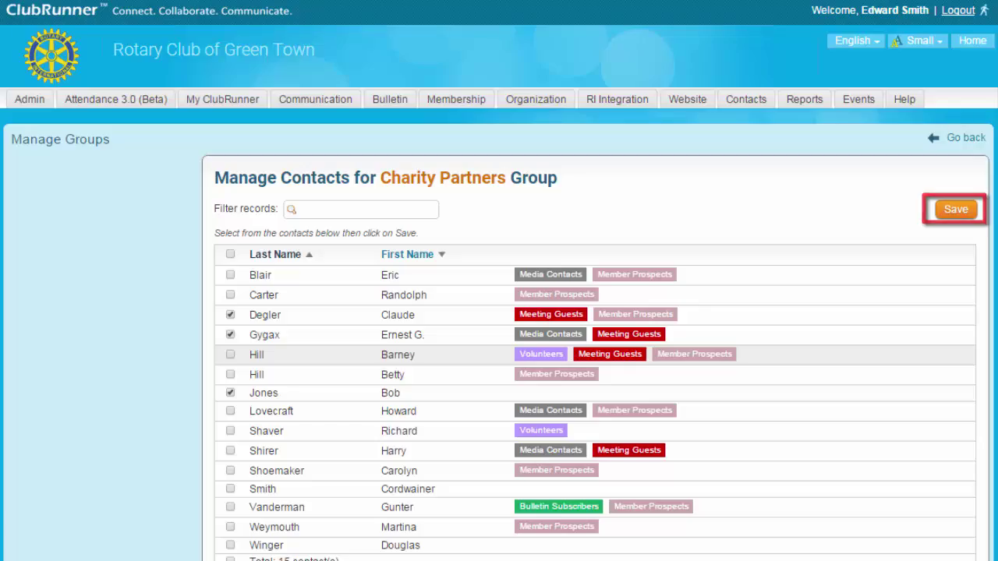
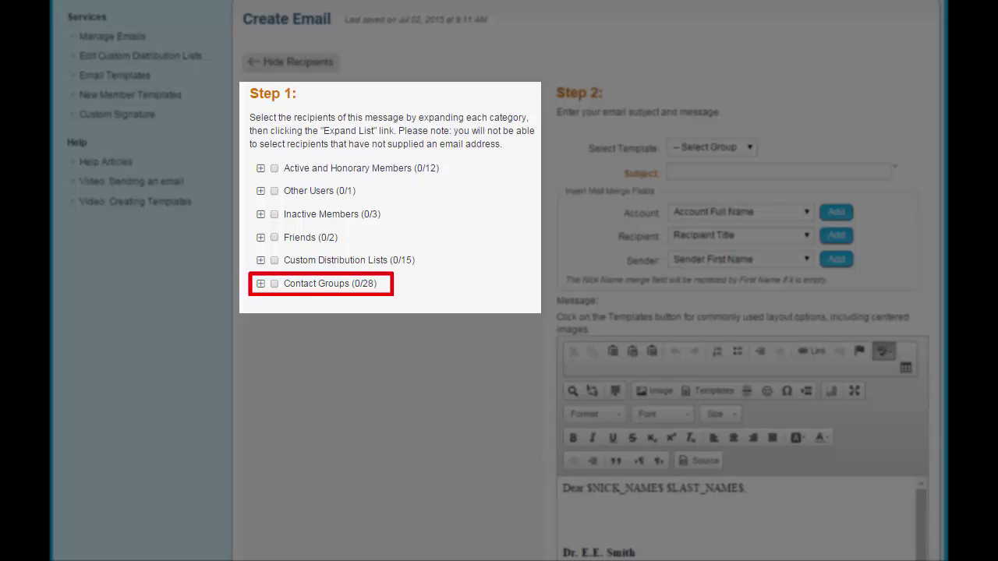
Select all Contact Groups, then exclude Charity Partners, Media Contacts, Meeting Guests and No Group.
click(274, 283)
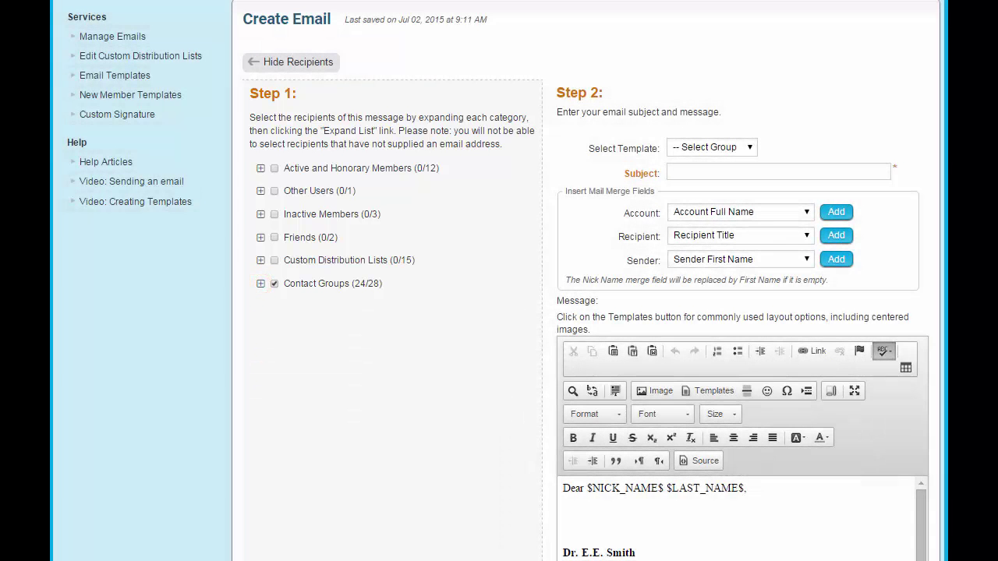
click(260, 284)
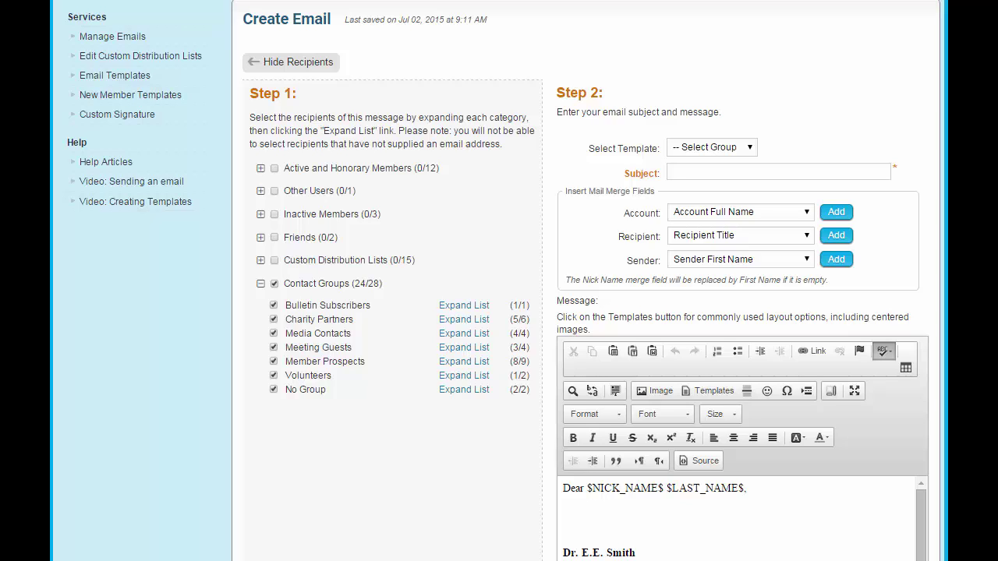
click(273, 319)
click(272, 332)
click(273, 347)
click(273, 388)
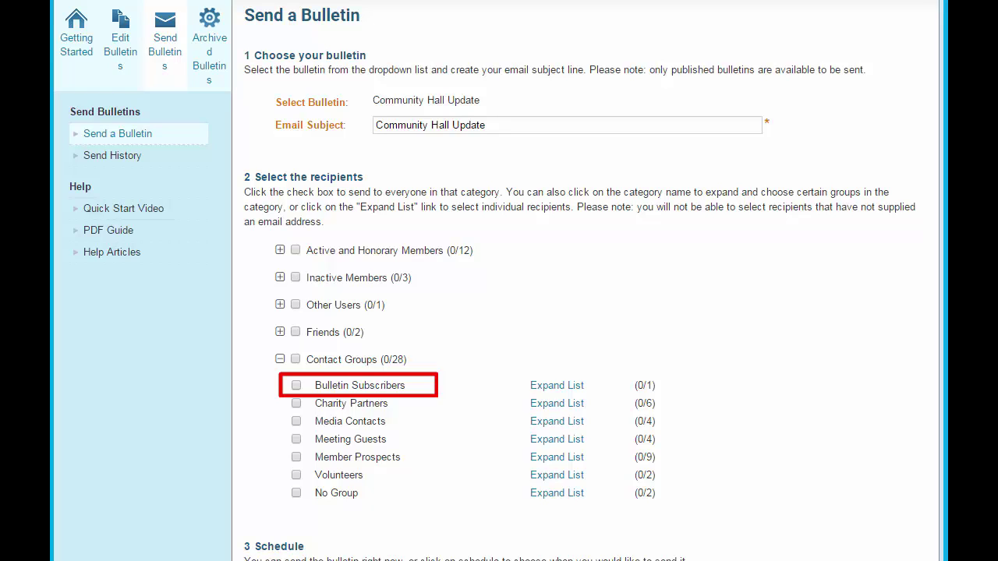
Add Bulletin Subscribers and Member Prospects as recipients and expand the Member Prospects recipient list.
click(296, 385)
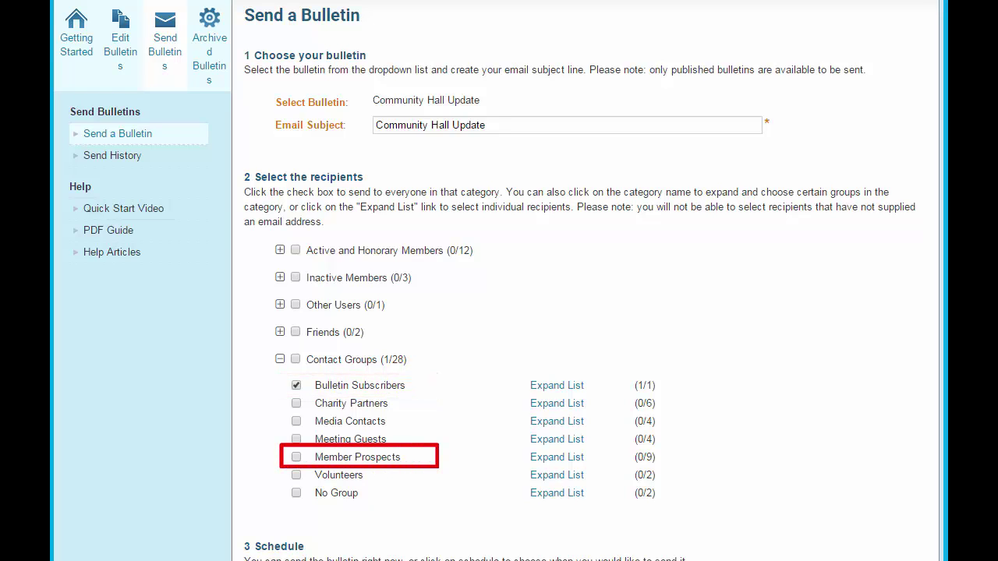
click(296, 457)
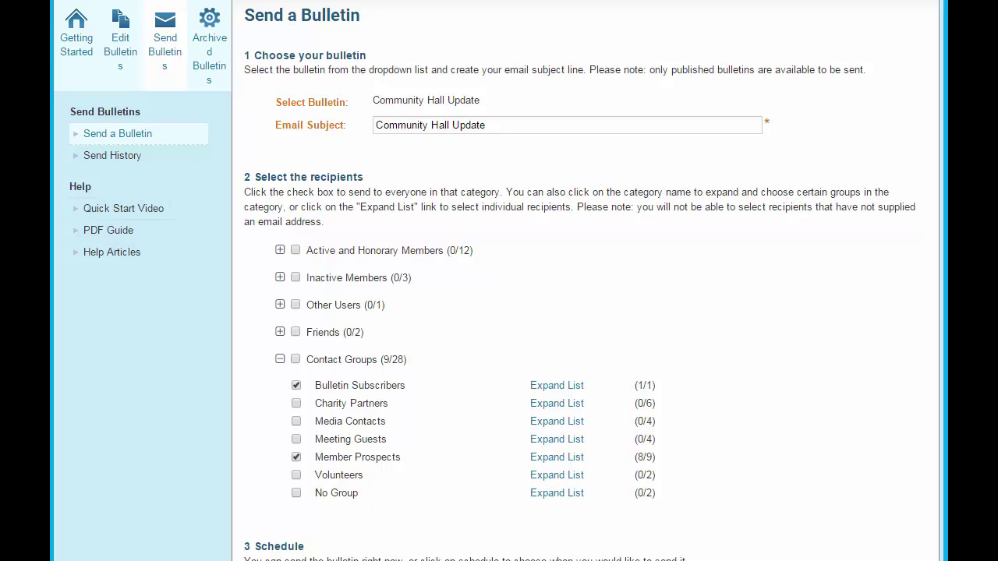
click(556, 456)
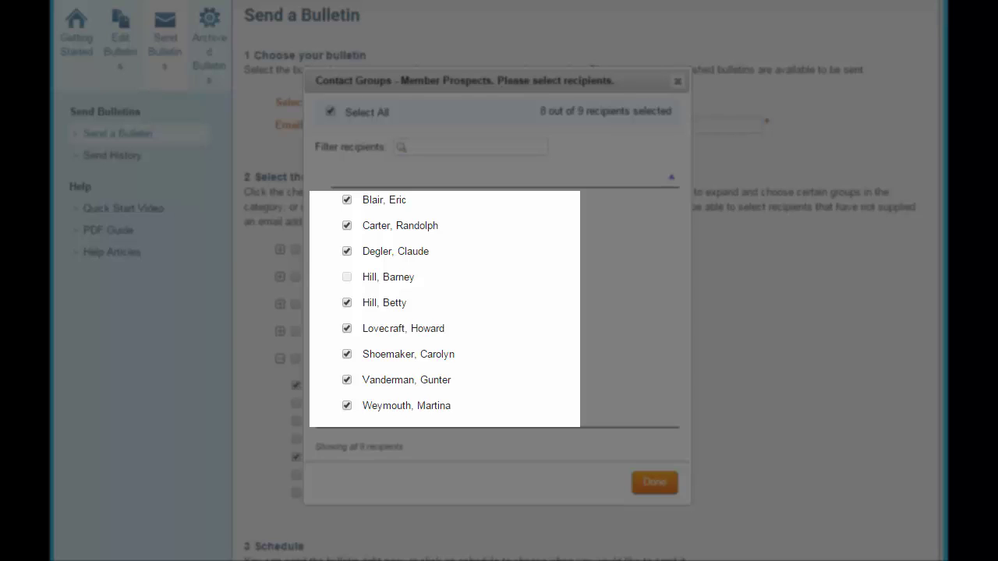
Begin a contact import via Contacts > Import Contacts, browsing Downloads for the CSV file.
mouse_move(348, 278)
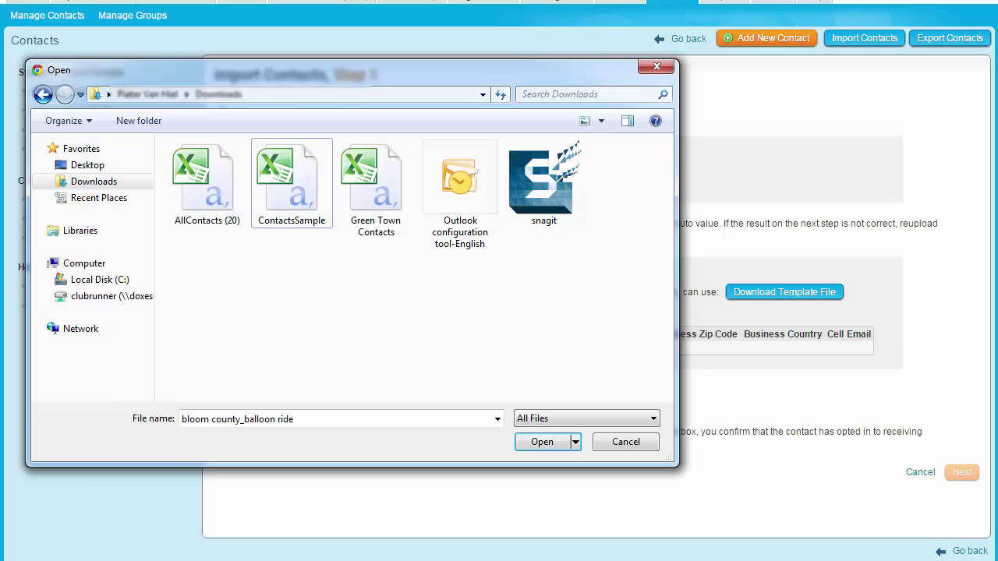
Choose Green Town Contacts.csv as the upload file and review the File Encoding options.
click(375, 187)
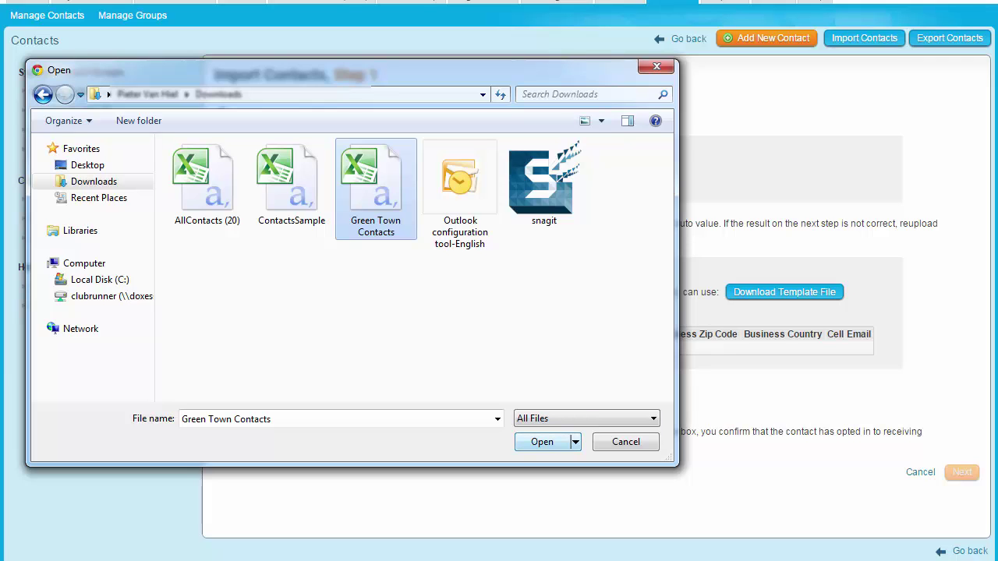
key(Return)
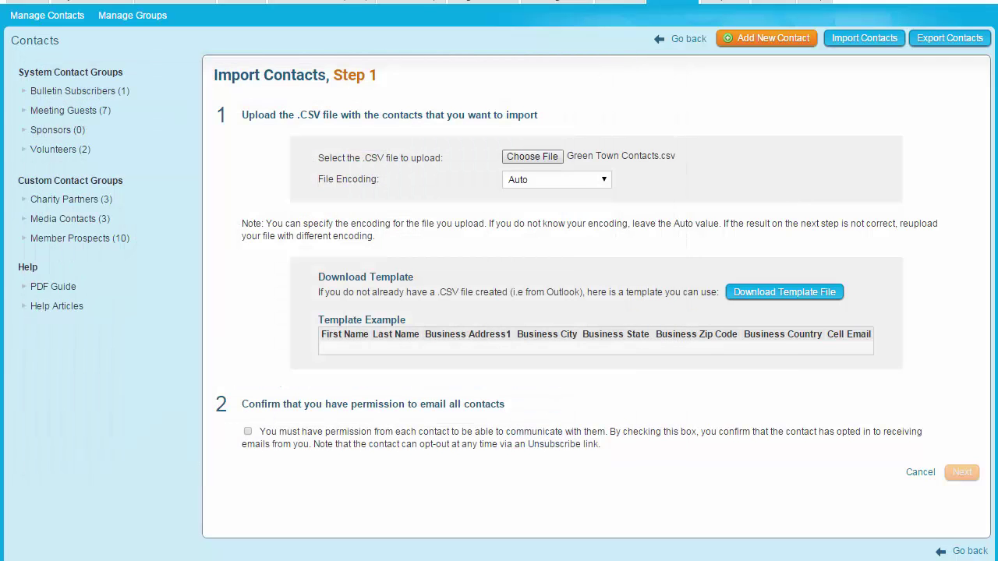
click(557, 180)
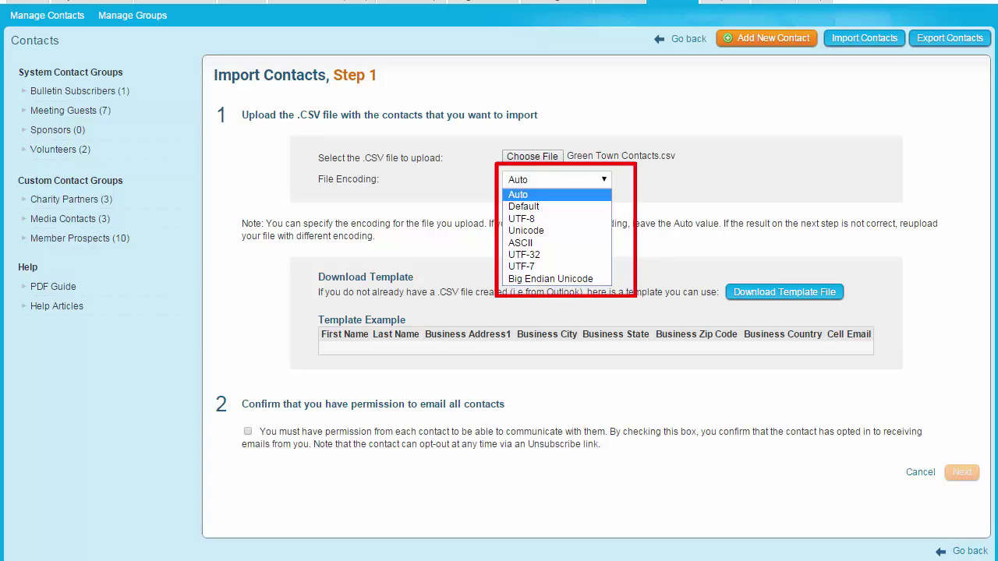
Keep the File Encoding set to Auto for the Green Town Contacts.csv upload.
key(Escape)
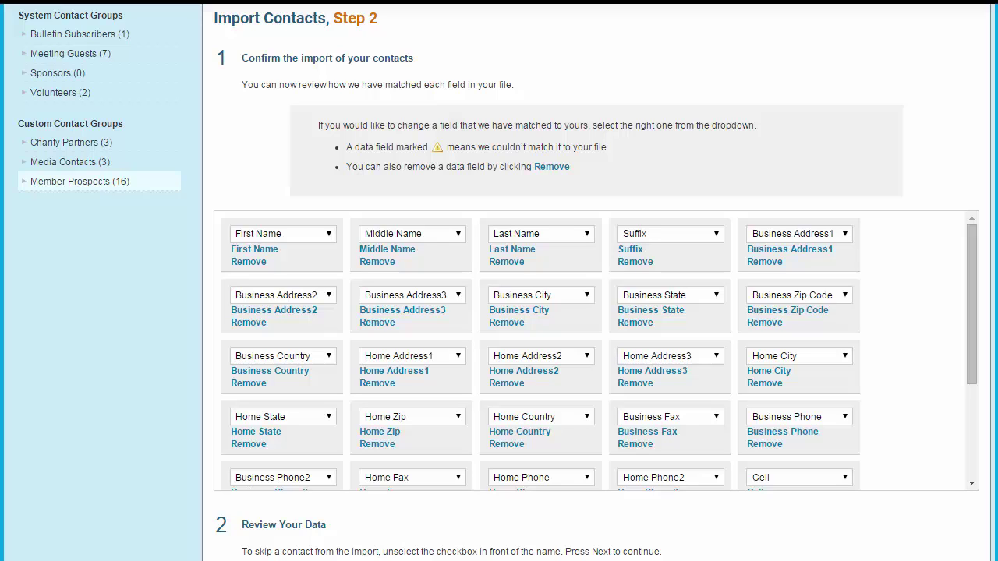
Leave the Business Address1 field mapping unchanged and scroll down through the matched fields.
click(798, 233)
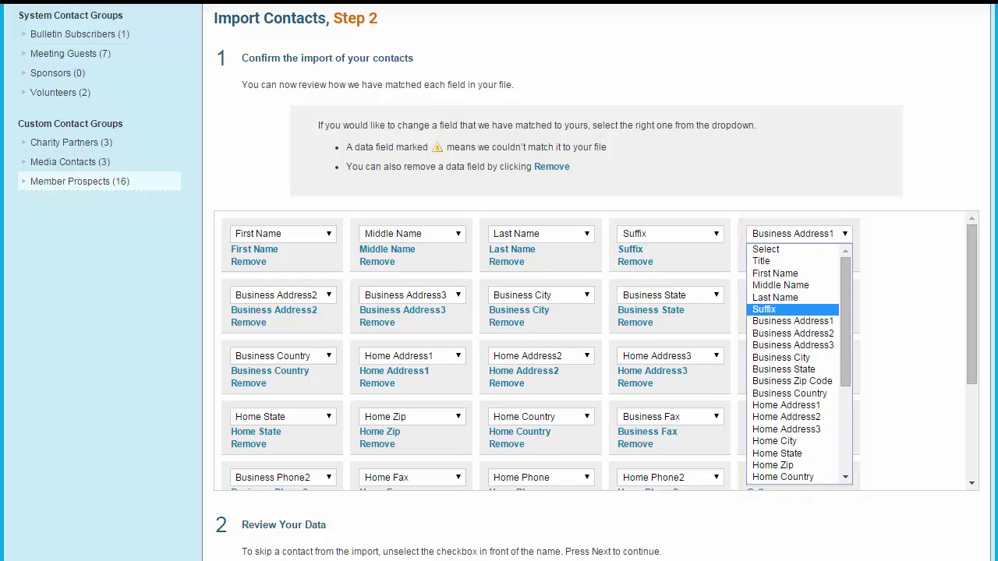
key(Escape)
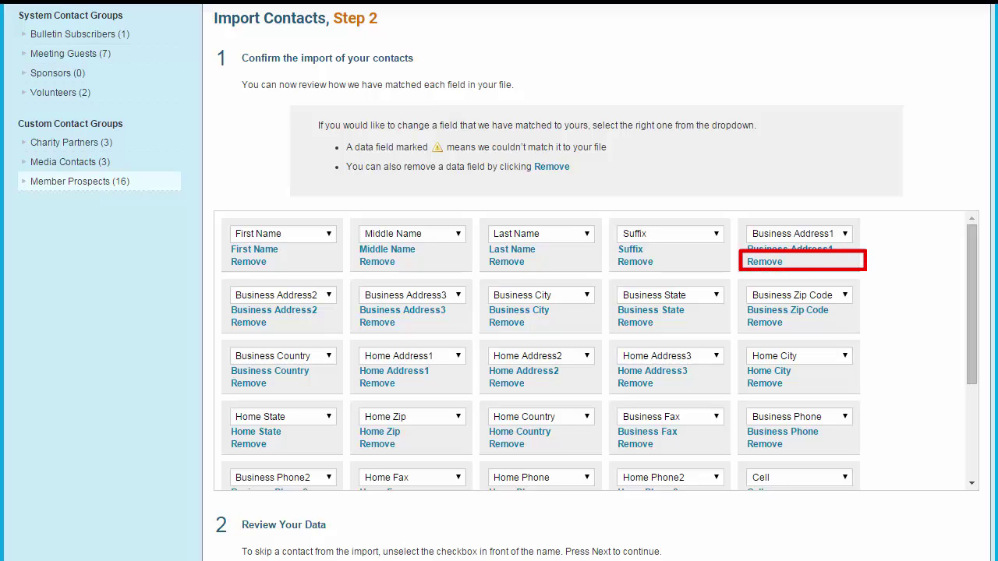
scroll(596, 312, down, 2)
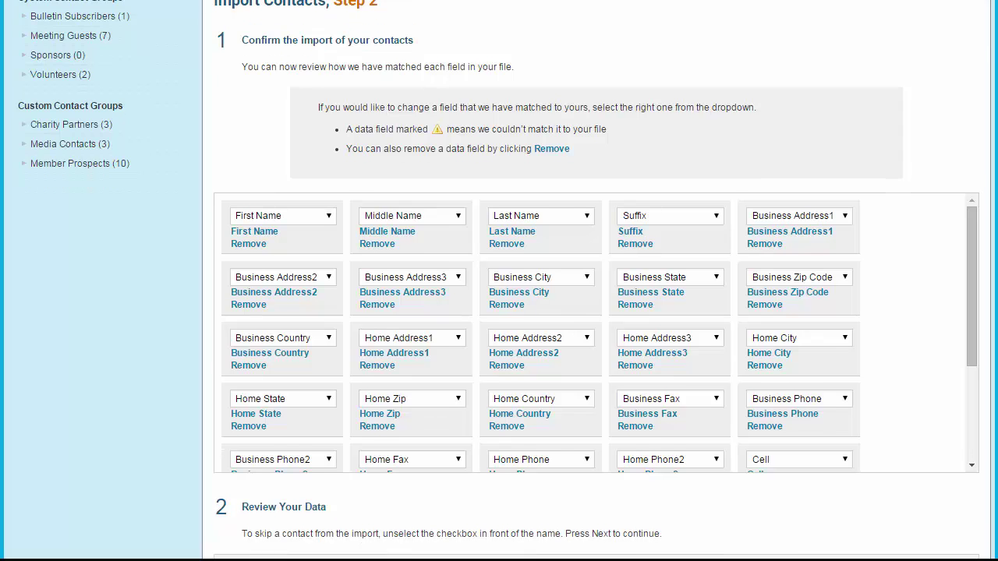
scroll(596, 281, down, 5)
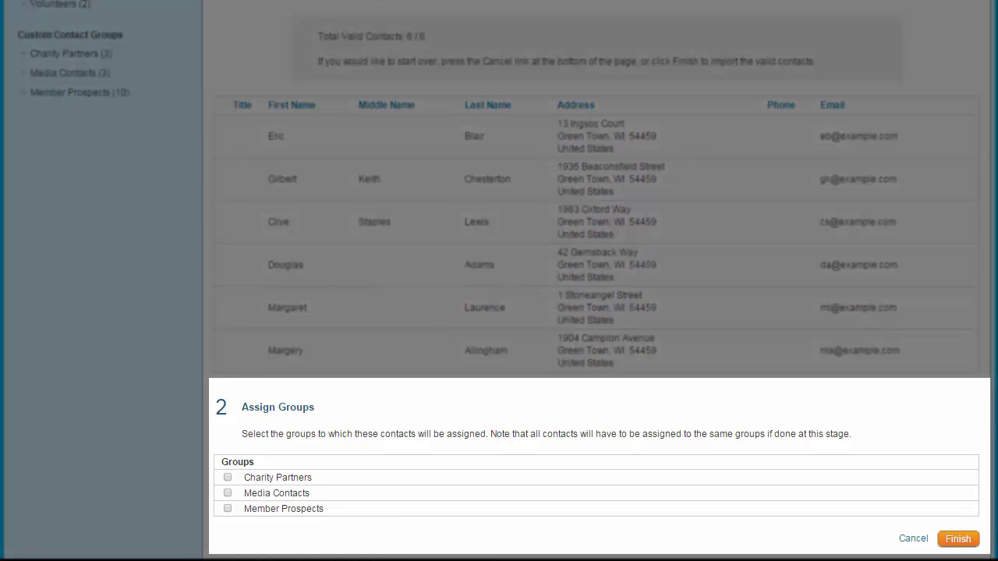
Assign the 6 imported contacts to the Member Prospects group.
click(227, 508)
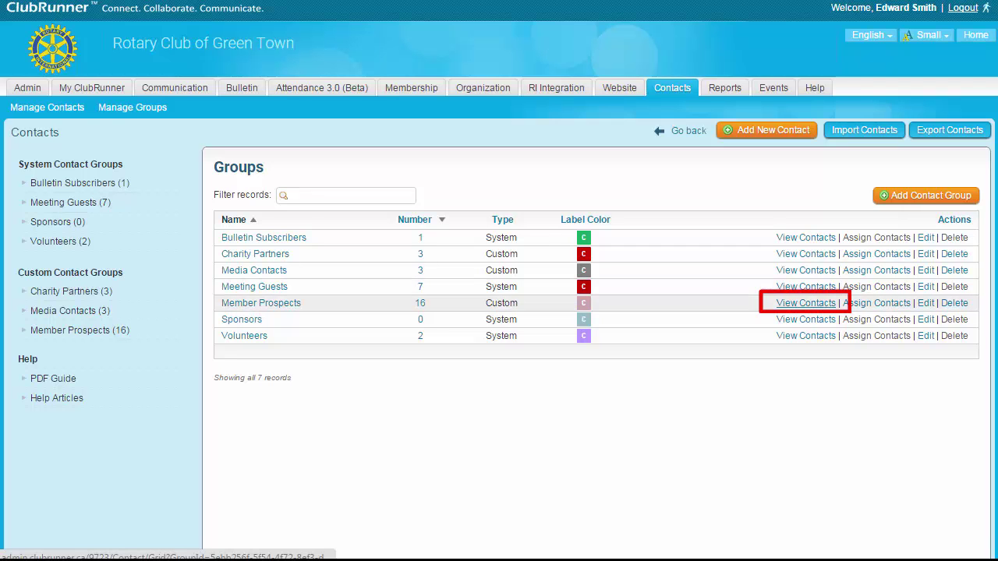
List the Member Prospects group's contacts and search them for 'hill'.
click(805, 303)
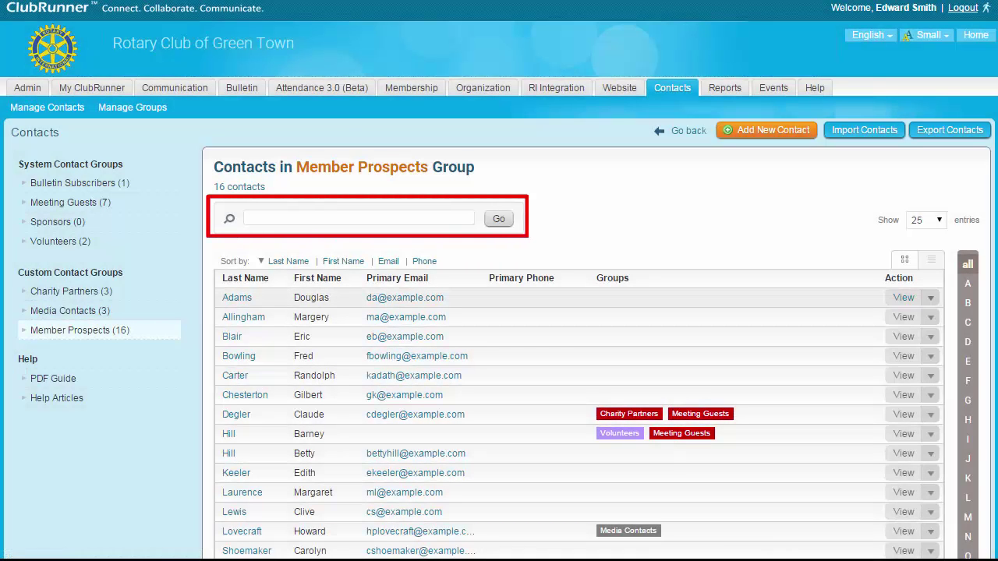
click(359, 218)
text(hill)
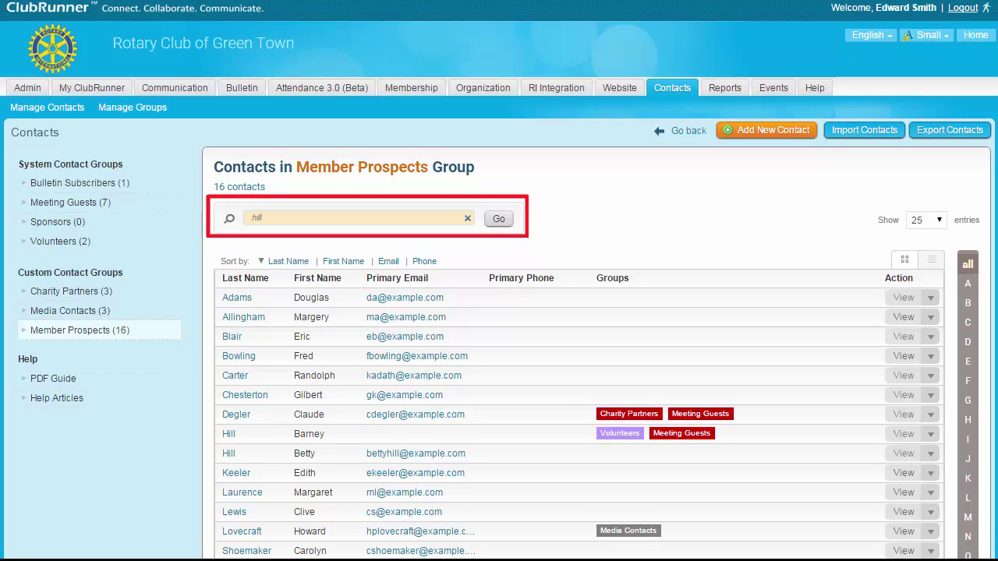
key(Return)
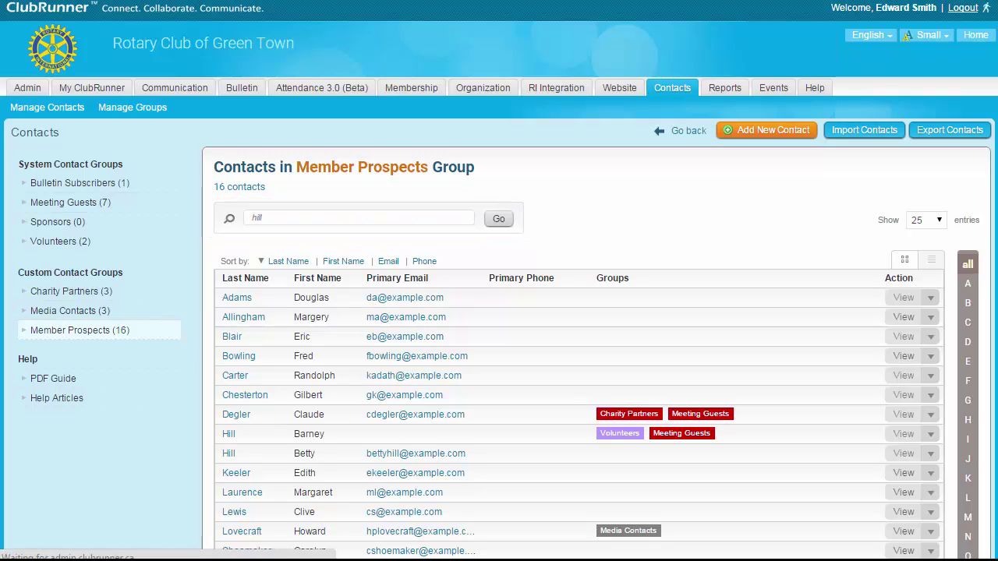